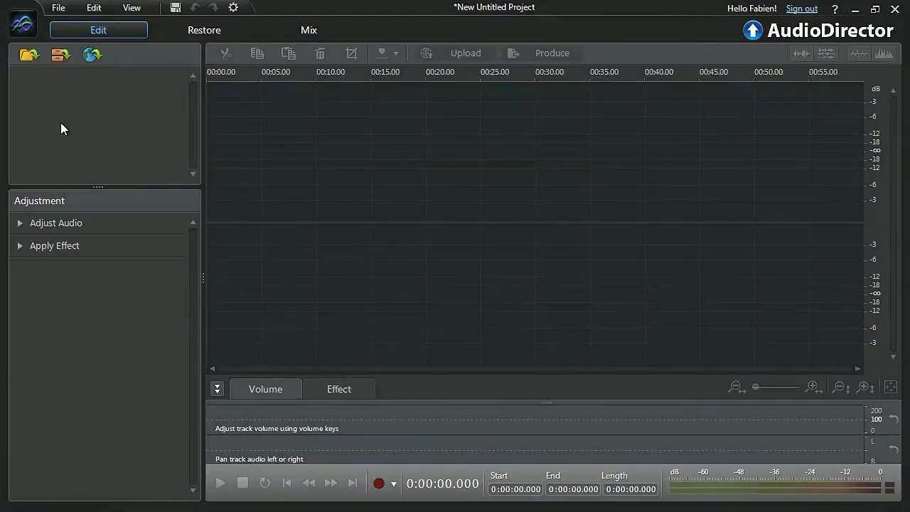
- Import the ORCHESTRA-WITH-ANNOYING-RINGING-PHONE video and view it as a spectrogram, then as a waveform
{"action": "left_click", "coordinate": [29, 56]}
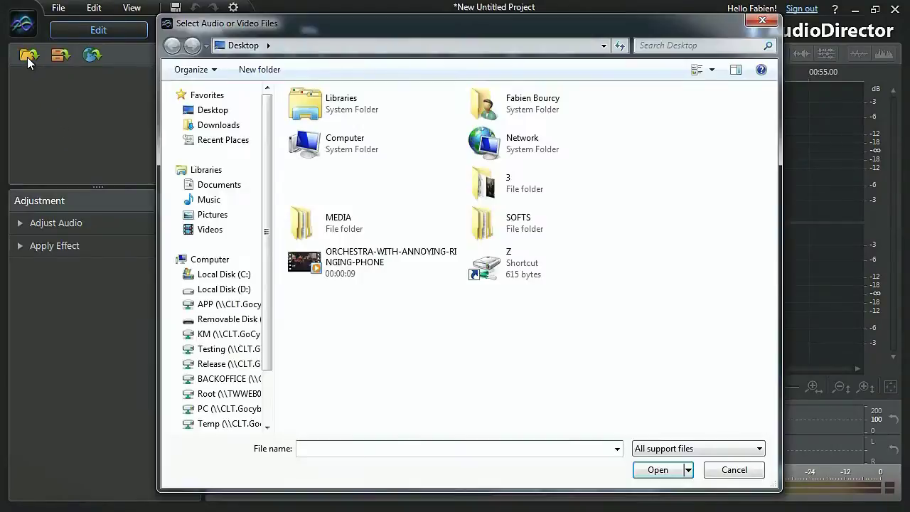
{"action": "double_click", "coordinate": [291, 270]}
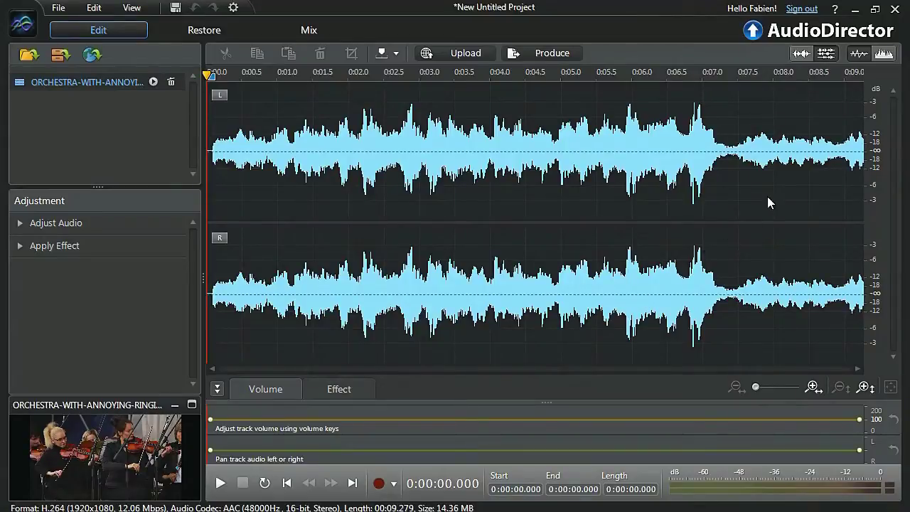
{"action": "left_click", "coordinate": [884, 55]}
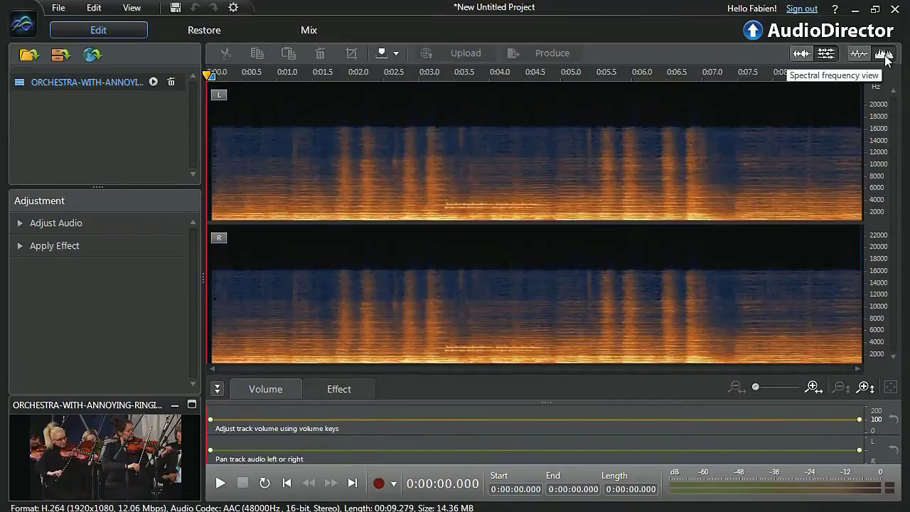
{"action": "left_click", "coordinate": [885, 57]}
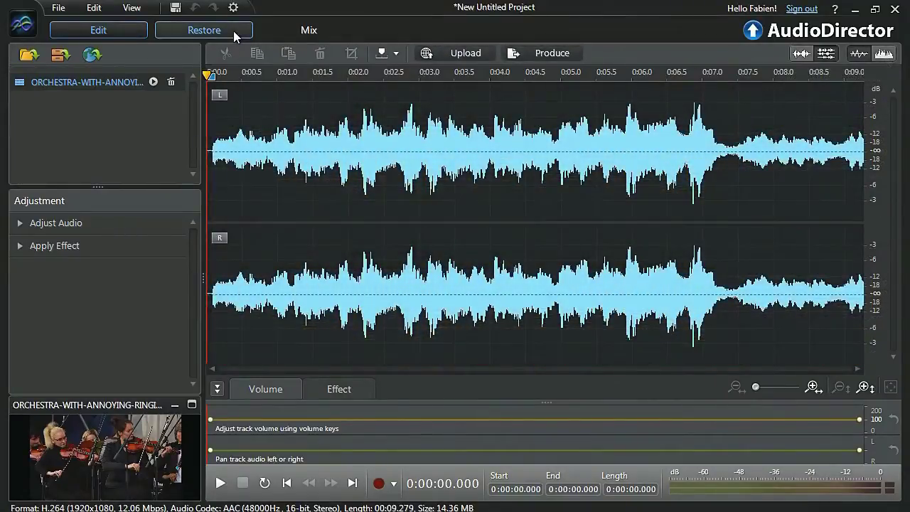
{"action": "left_click", "coordinate": [234, 31]}
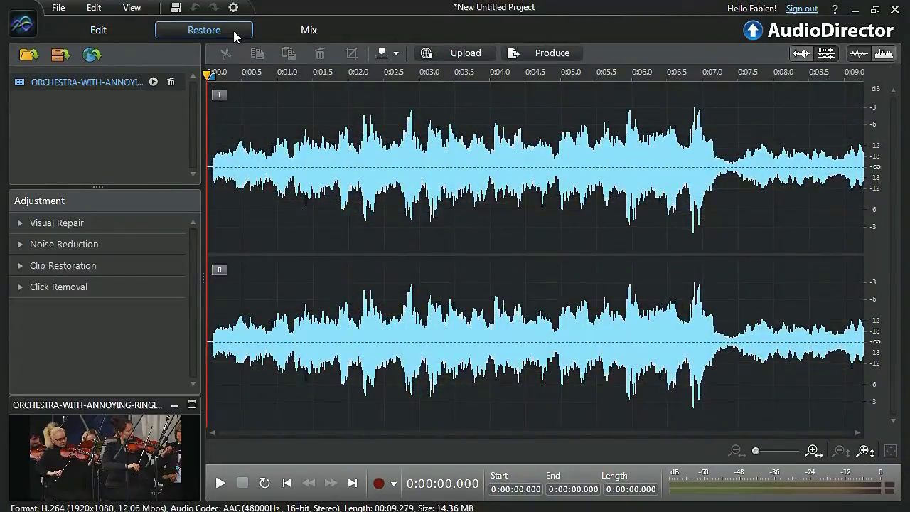
- Pick the Visual Repair brush tool and paint over the phone tone from 3.333 to 4.731 s
{"action": "left_click", "coordinate": [108, 224]}
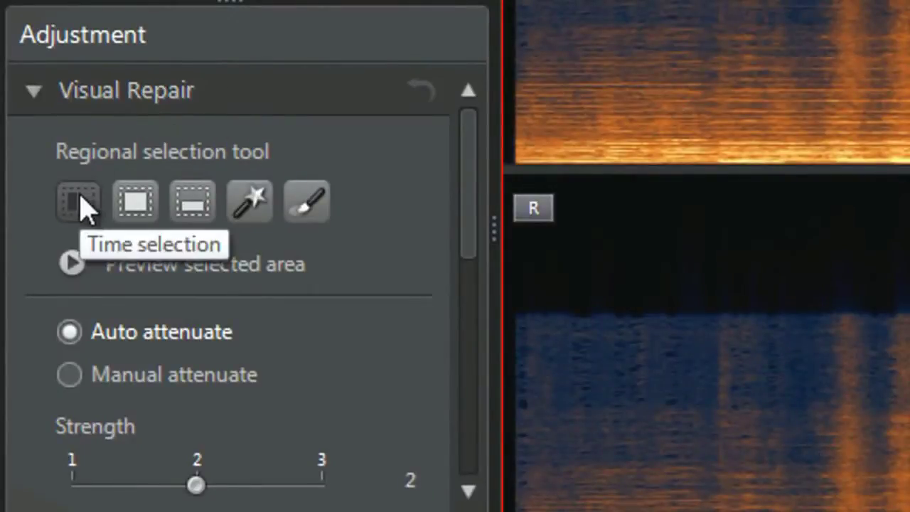
{"action": "left_click", "coordinate": [135, 202]}
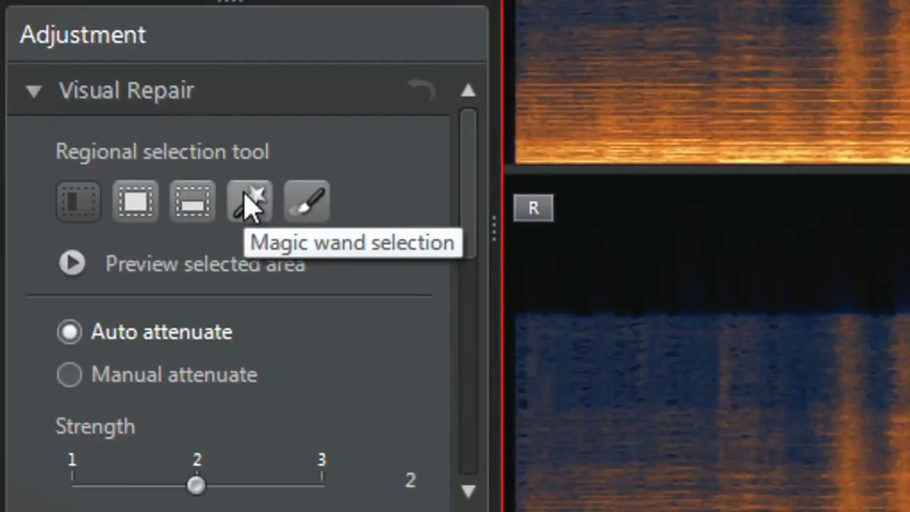
{"action": "left_click", "coordinate": [305, 206]}
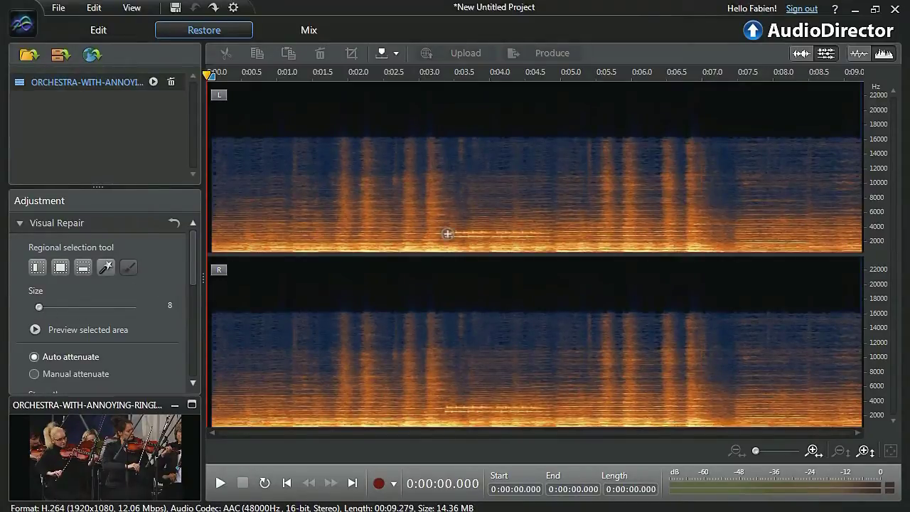
{"action": "left_click_drag", "start_coordinate": [447, 233], "coordinate": [538, 234]}
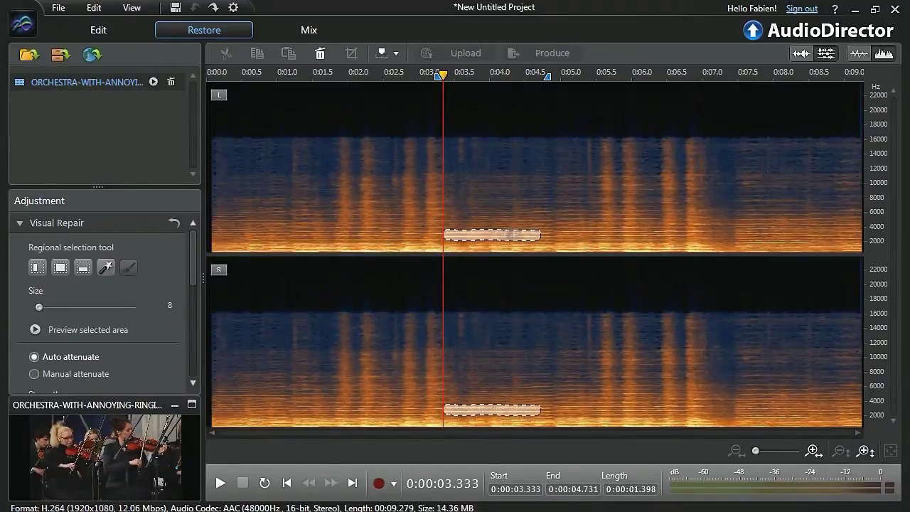
- Preview the brushed ringing-phone area and extend the brush strokes across both channels
{"action": "left_click", "coordinate": [35, 329]}
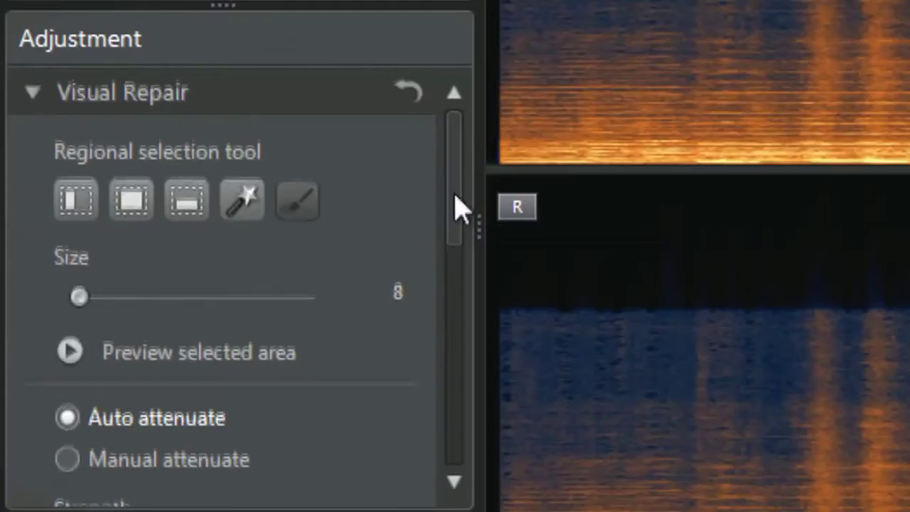
{"action": "left_click_drag", "start_coordinate": [194, 269], "coordinate": [193, 292]}
{"action": "left_click_drag", "start_coordinate": [459, 265], "coordinate": [447, 305]}
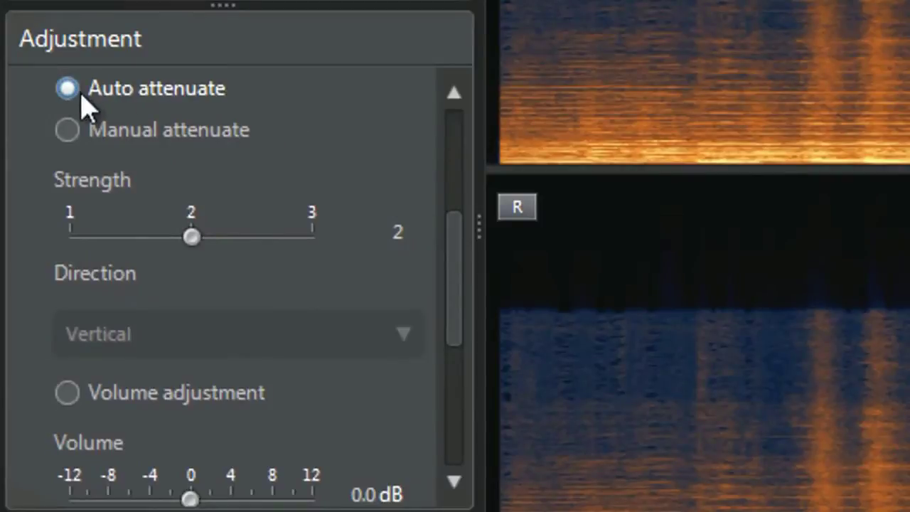
- Try Manual attenuate with a higher Strength, then experiment with adjusting the selection's volume
{"action": "left_click", "coordinate": [67, 129]}
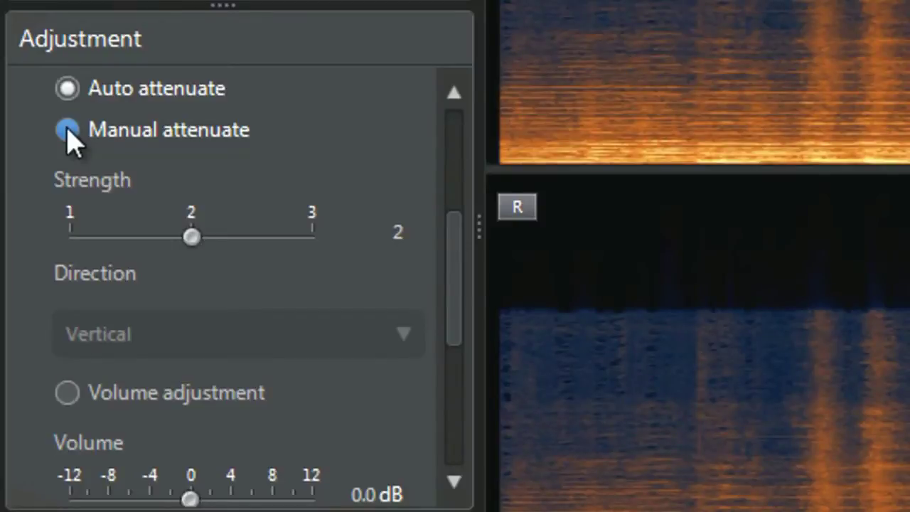
{"action": "left_click", "coordinate": [68, 129]}
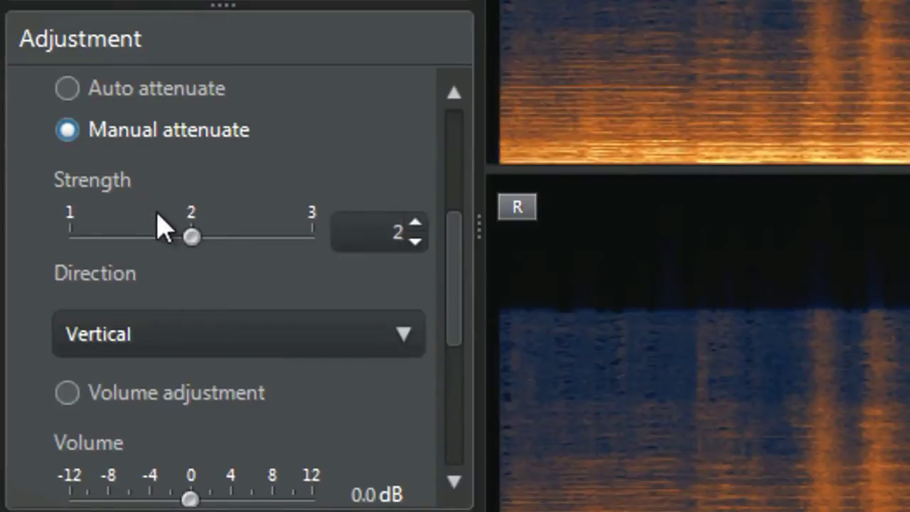
{"action": "left_click_drag", "start_coordinate": [192, 246], "coordinate": [245, 249]}
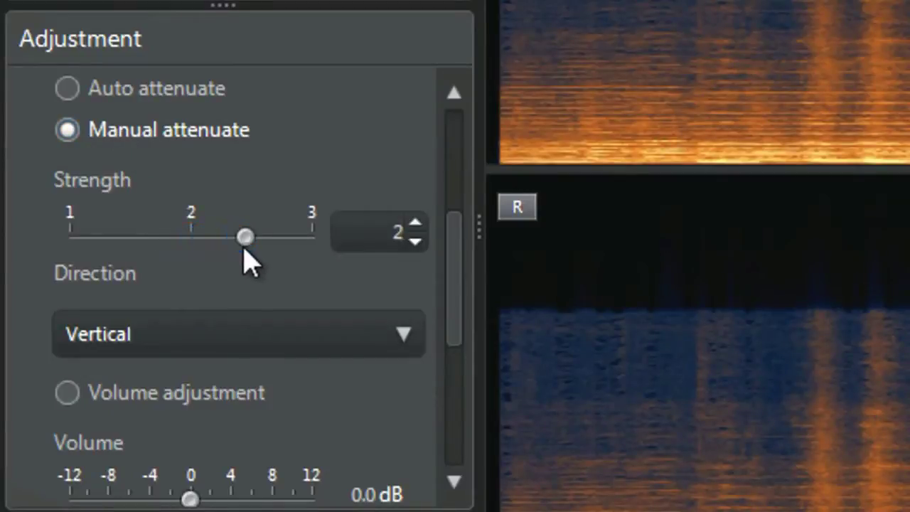
{"action": "left_click", "coordinate": [69, 395]}
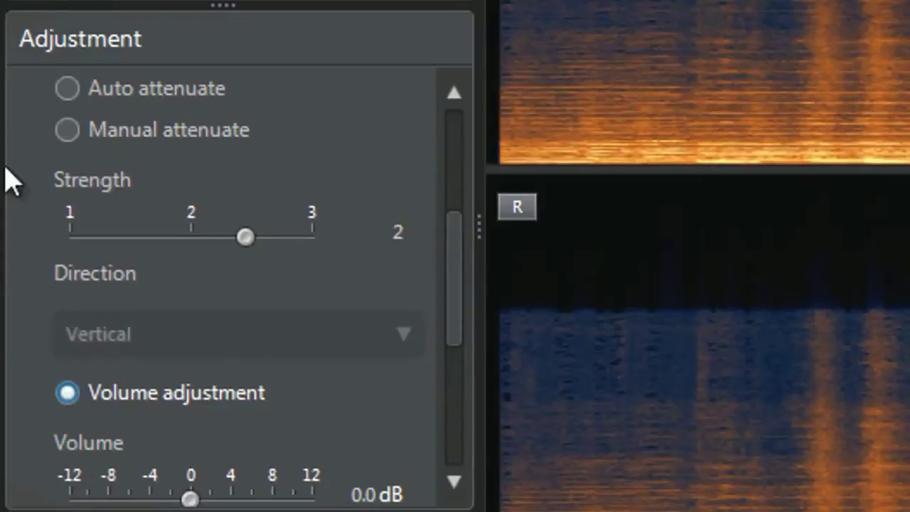
{"action": "left_click", "coordinate": [66, 89]}
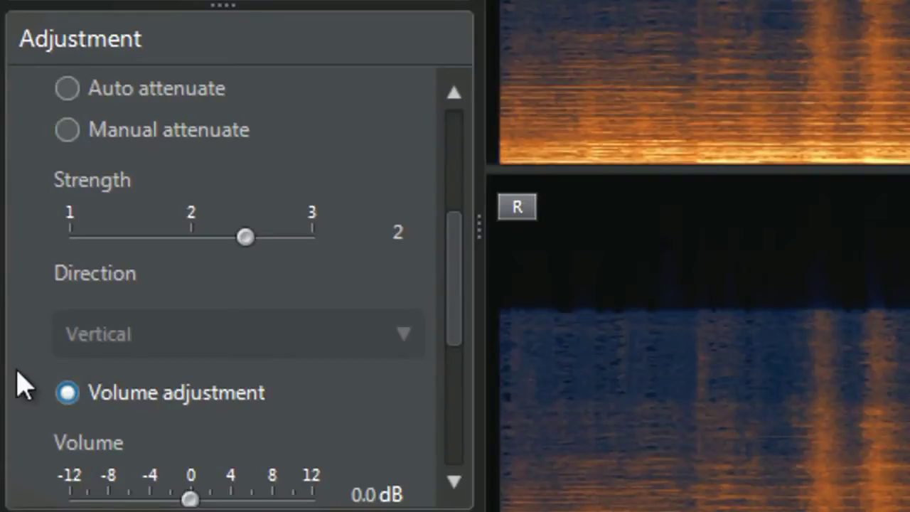
{"action": "left_click_drag", "start_coordinate": [191, 499], "coordinate": [110, 500]}
- Apply Manual attenuate in the Vertical direction to remove the ringing line
{"action": "left_click", "coordinate": [57, 142]}
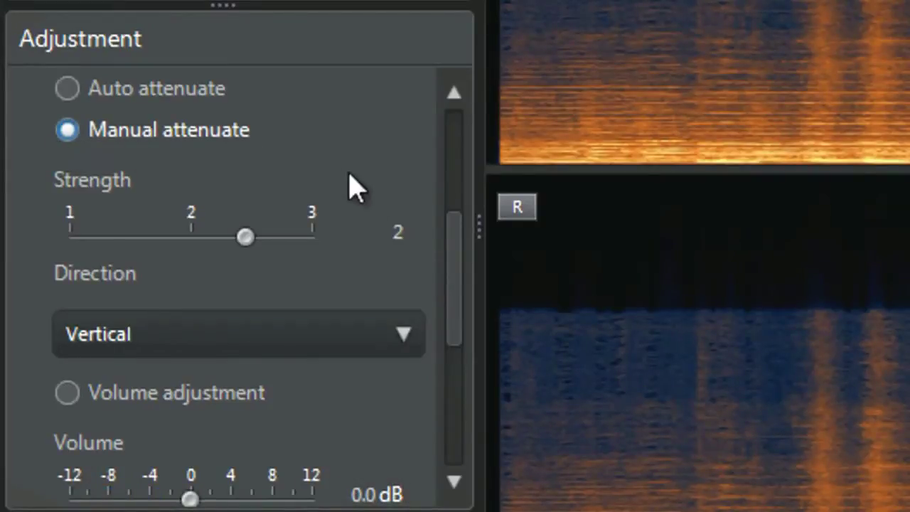
{"action": "left_click_drag", "start_coordinate": [455, 298], "coordinate": [455, 379]}
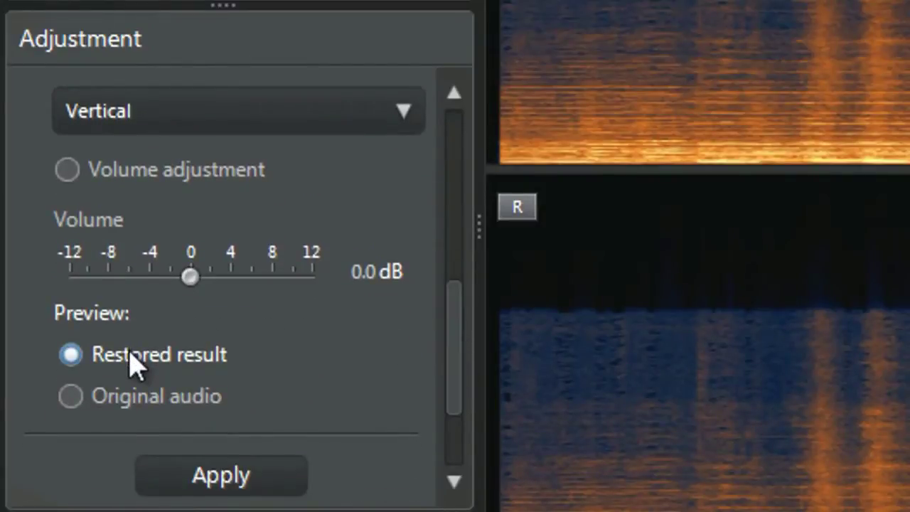
{"action": "left_click", "coordinate": [279, 476]}
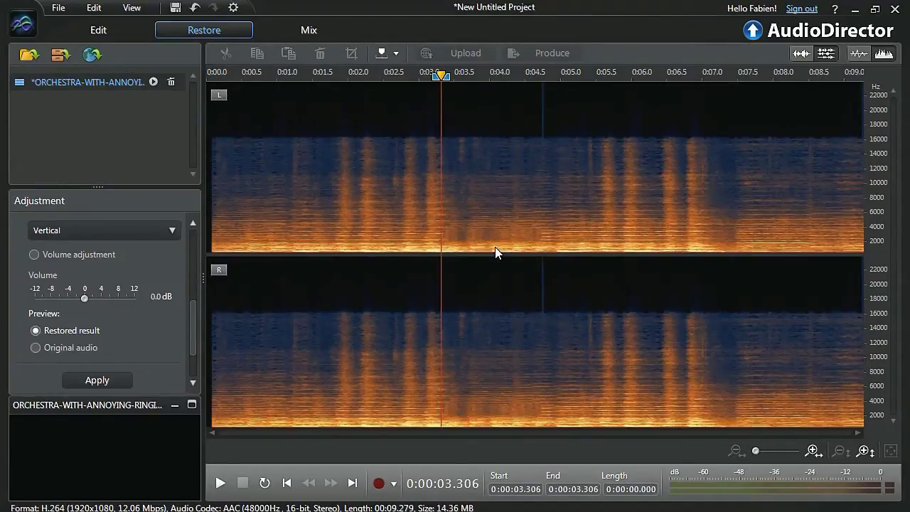
- Play the repaired orchestra clip from the beginning
{"action": "key", "text": "Home"}
{"action": "key", "text": "space"}
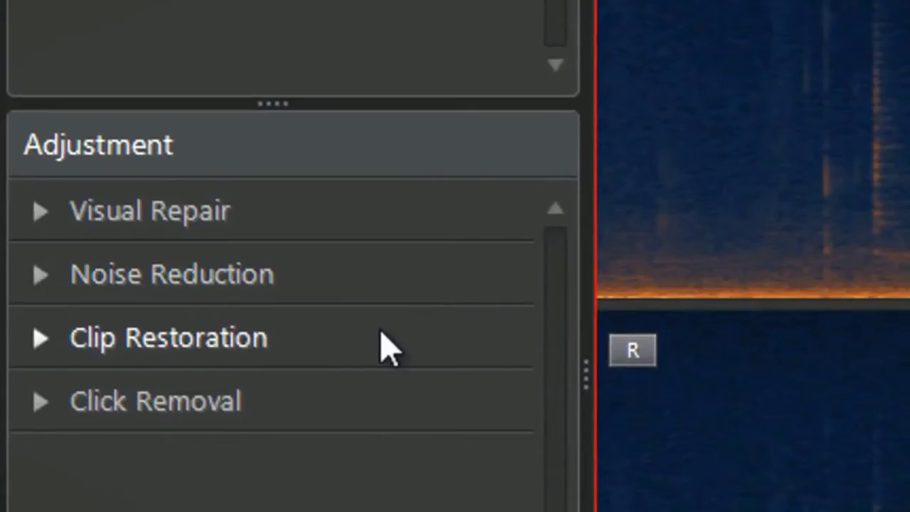
- Show the a cappella vocal as a waveform, play it, and select its clipped loud section
{"action": "left_click", "coordinate": [384, 349]}
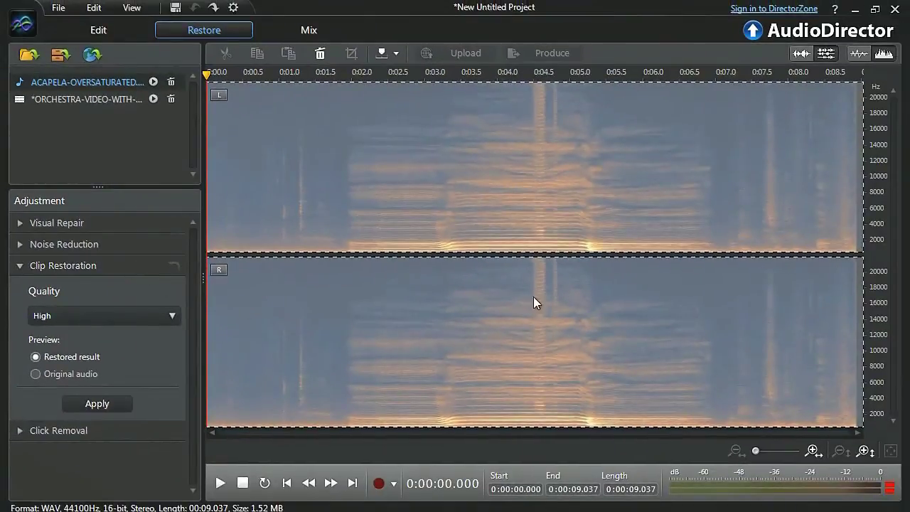
{"action": "left_click", "coordinate": [864, 51]}
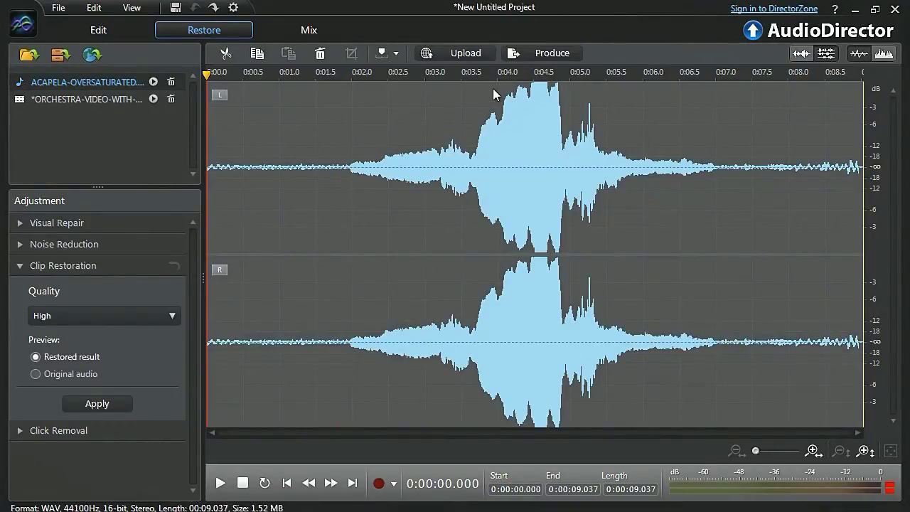
{"action": "key", "text": "space"}
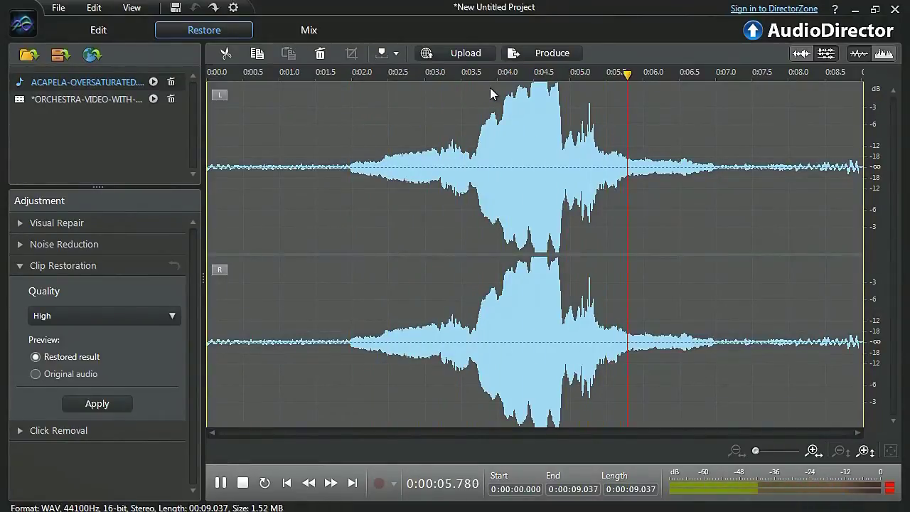
{"action": "key", "text": "space"}
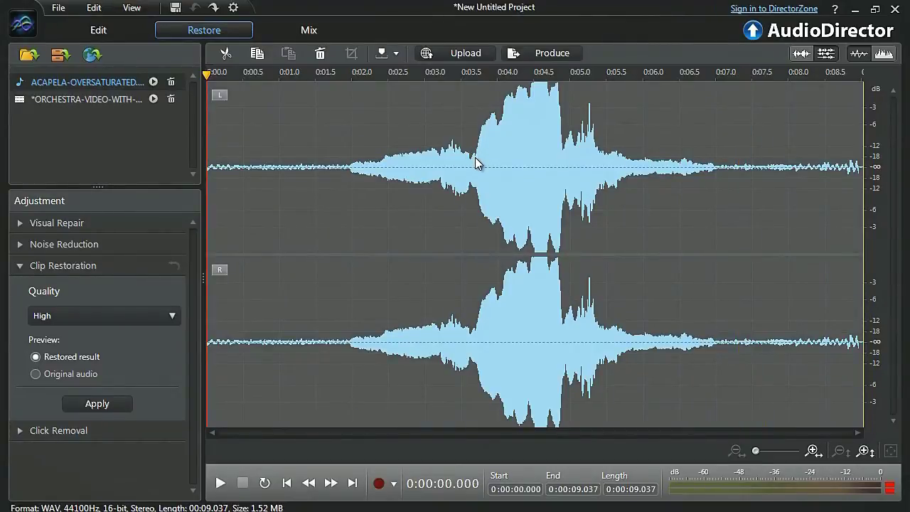
{"action": "left_click_drag", "start_coordinate": [475, 157], "coordinate": [562, 182]}
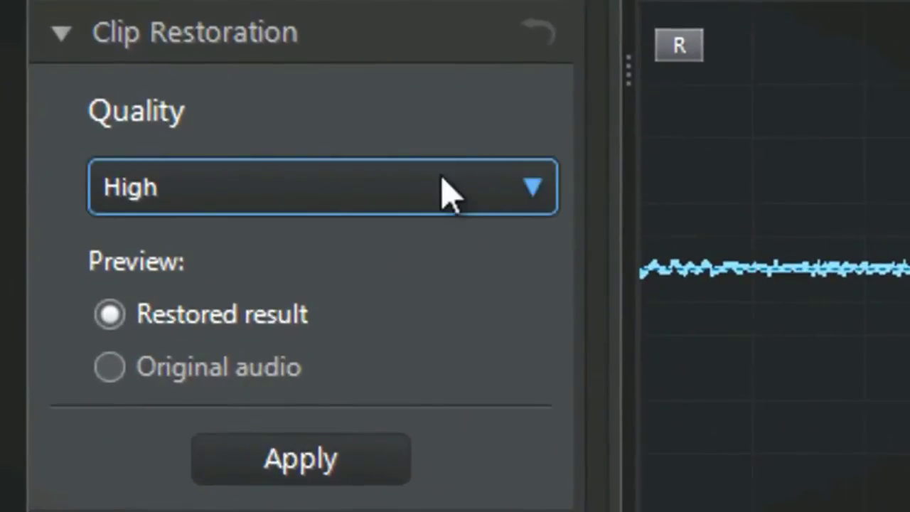
- Apply High-quality clip restoration to the 3.693–4.816 s vocal peak and play the result
{"action": "left_click", "coordinate": [447, 190]}
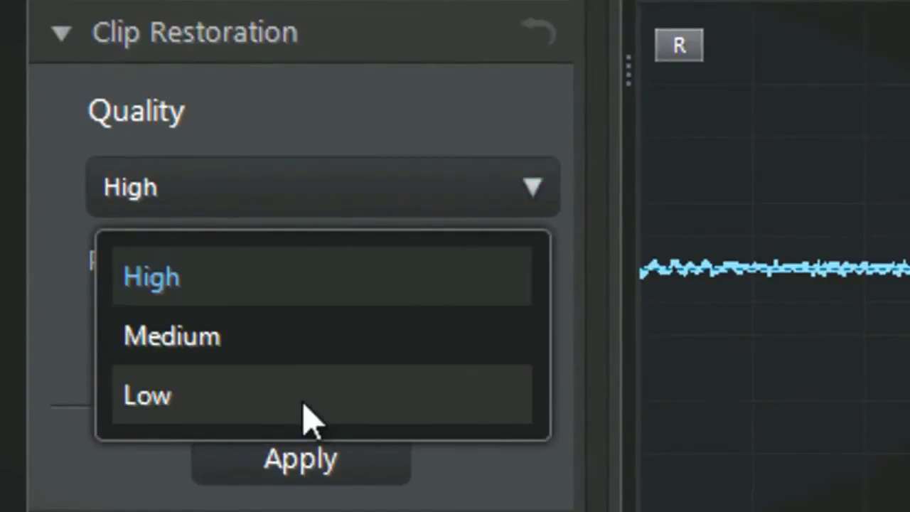
{"action": "left_click", "coordinate": [310, 278]}
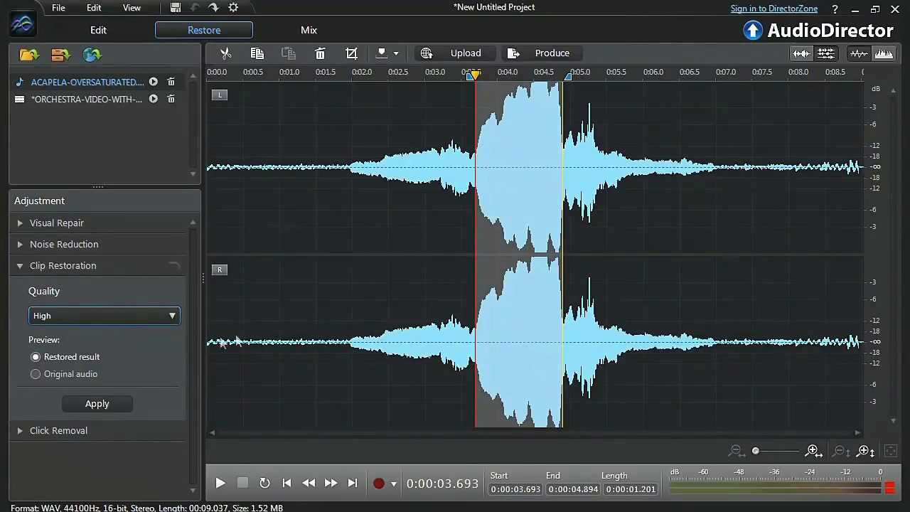
{"action": "left_click", "coordinate": [119, 404]}
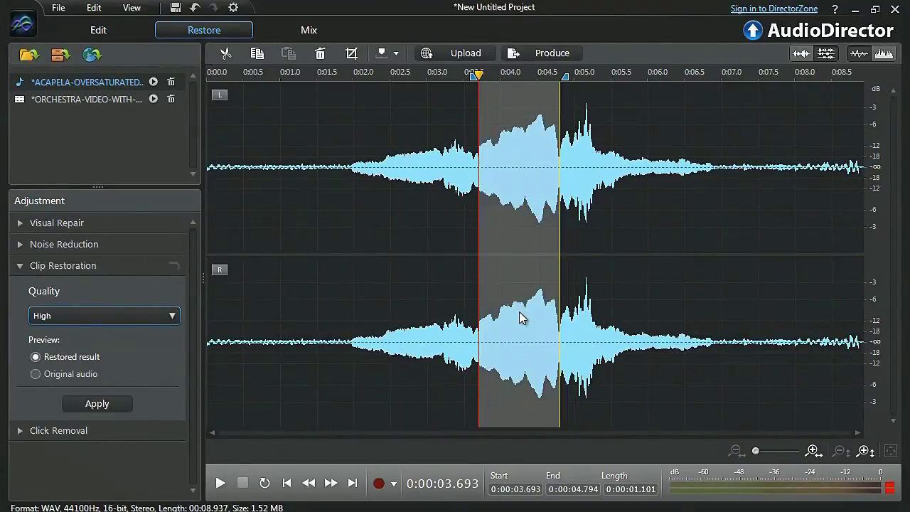
{"action": "left_click", "coordinate": [220, 484]}
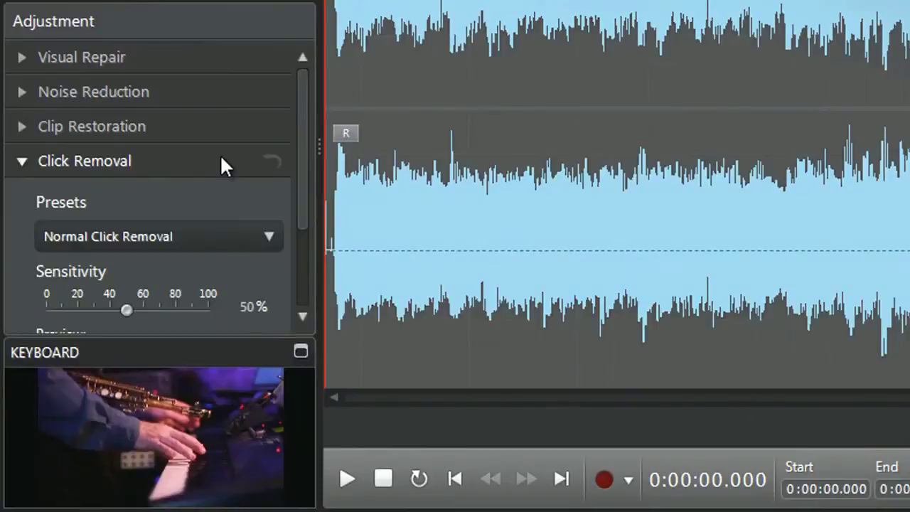
- Play the keyboard clip, then choose the Heavy Click Removal preset at 89% sensitivity
{"action": "left_click_drag", "start_coordinate": [303, 168], "coordinate": [297, 221]}
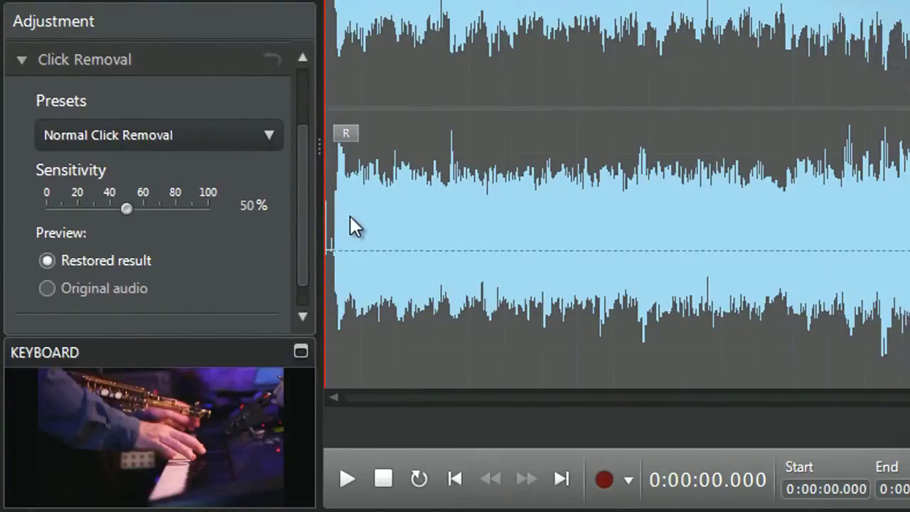
{"action": "key", "text": "space"}
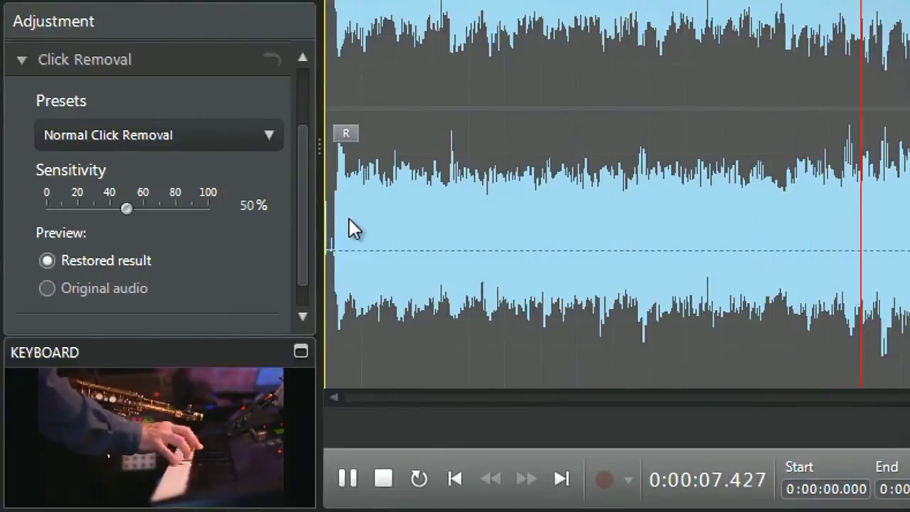
{"action": "key", "text": "space"}
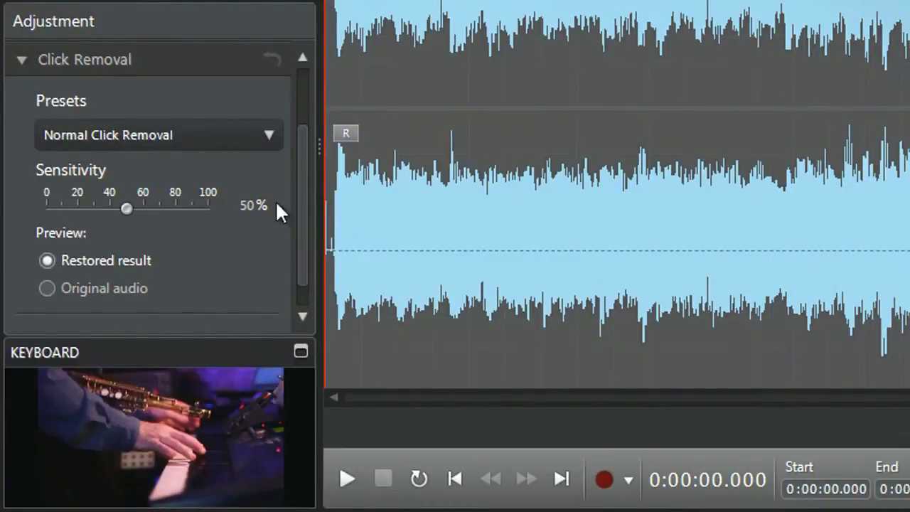
{"action": "left_click", "coordinate": [218, 140]}
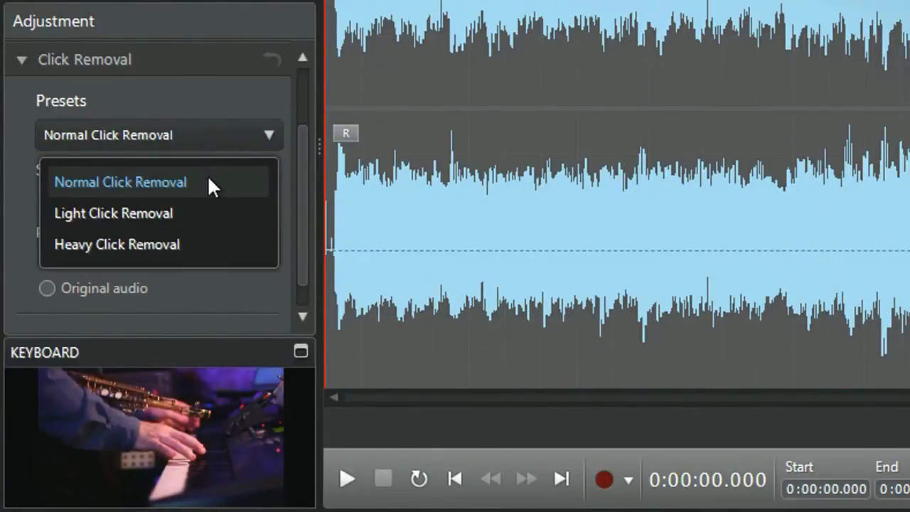
{"action": "left_click", "coordinate": [207, 246]}
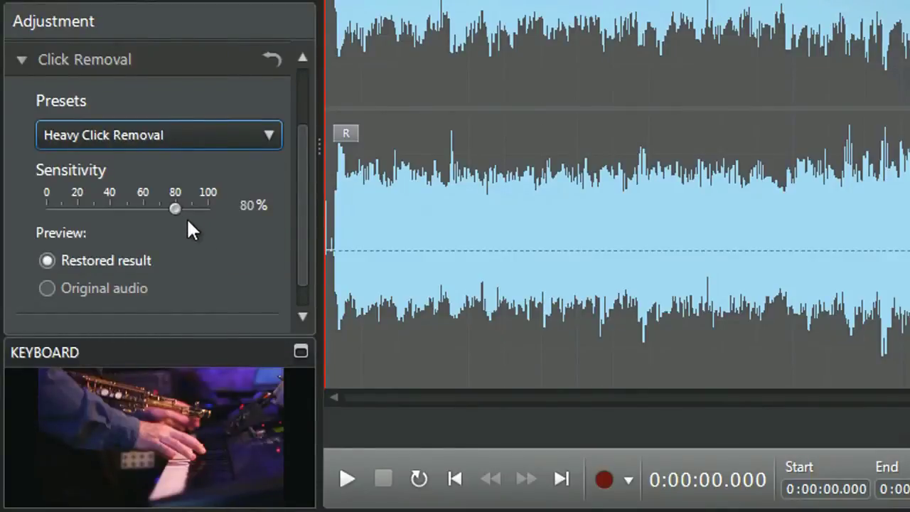
{"action": "left_click_drag", "start_coordinate": [175, 208], "coordinate": [192, 209]}
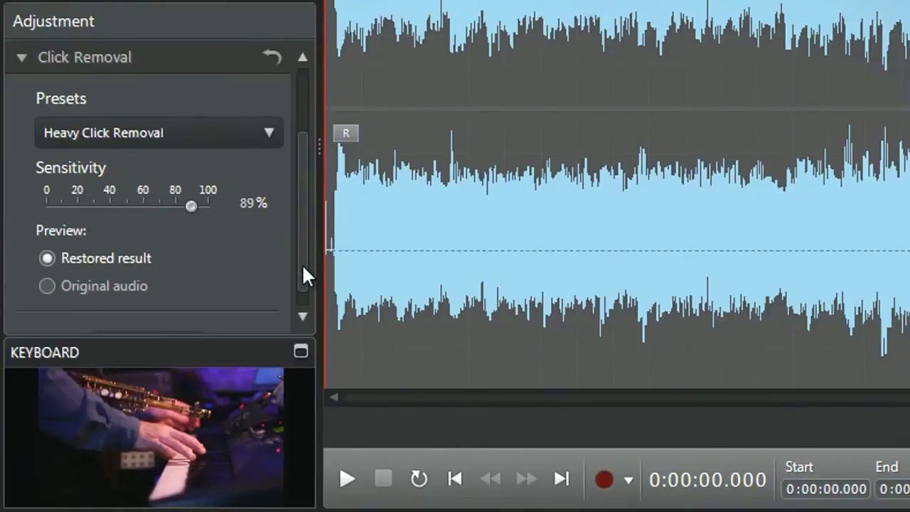
{"action": "scroll", "coordinate": [303, 274], "scroll_direction": "down", "scroll_amount": 1}
- Apply Heavy Click Removal at 89% to the keyboard clip and play it back
{"action": "left_click", "coordinate": [182, 306]}
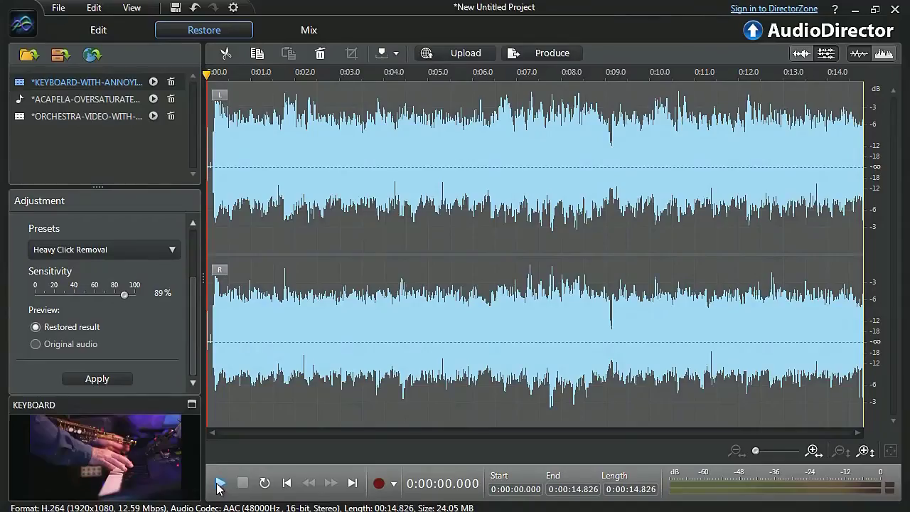
{"action": "left_click", "coordinate": [219, 484]}
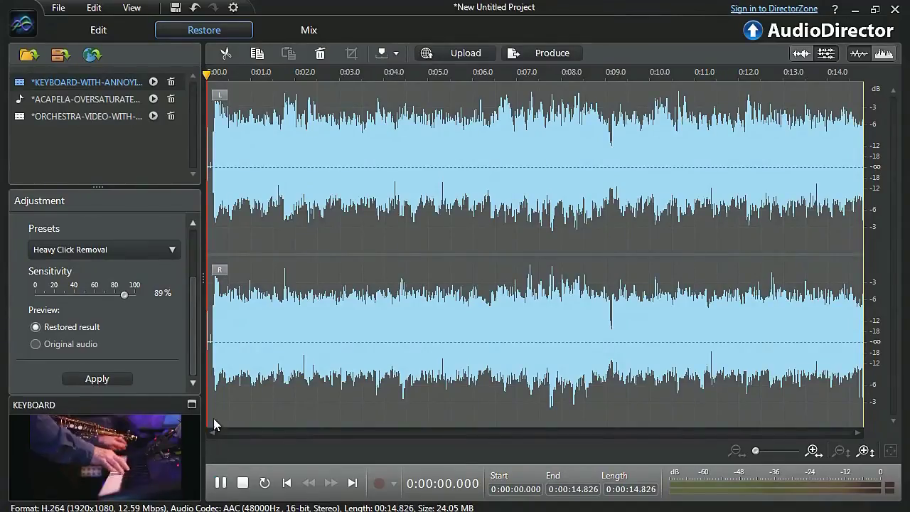